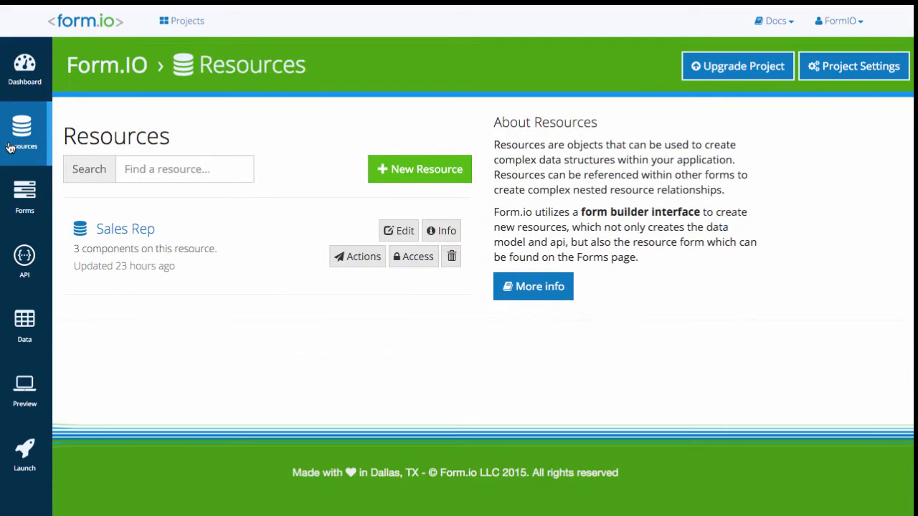
# Step: Start a new resource titled Customer with the API path customer
pyautogui.click(385, 180)
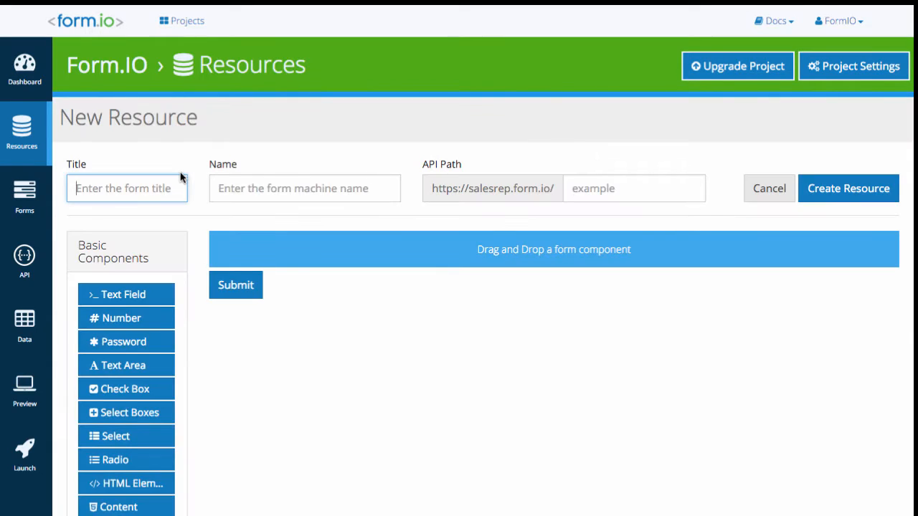
pyautogui.write('Customer')
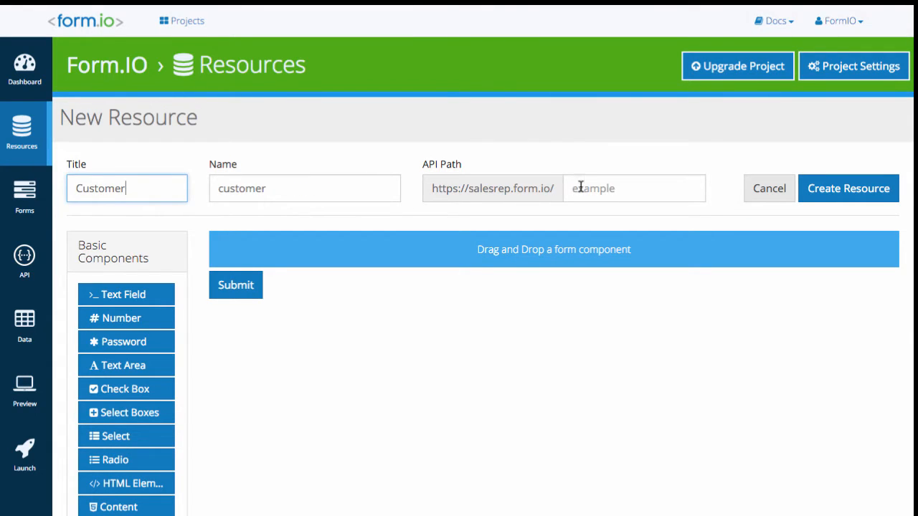
pyautogui.click(581, 187)
pyautogui.write('customer')
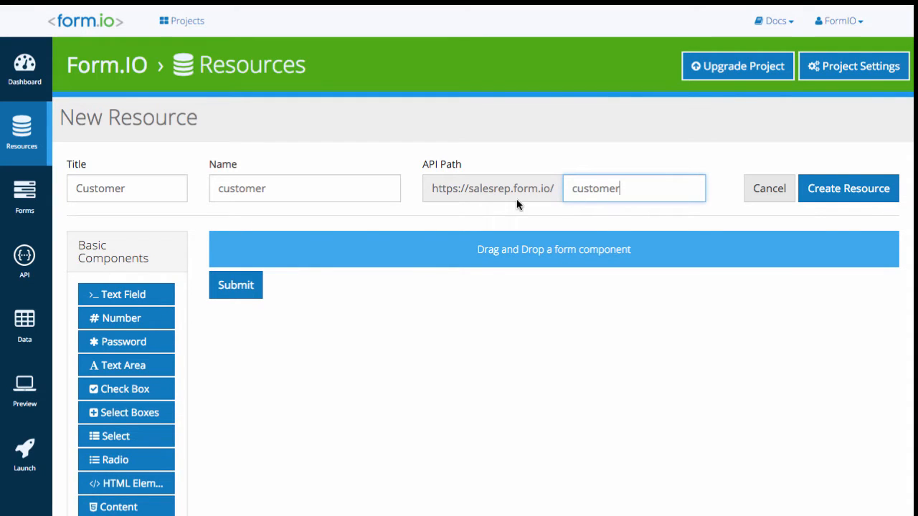
# Step: Add a text field labelled Company to the Customer resource form
pyautogui.moveTo(135, 294); pyautogui.dragTo(316, 243)
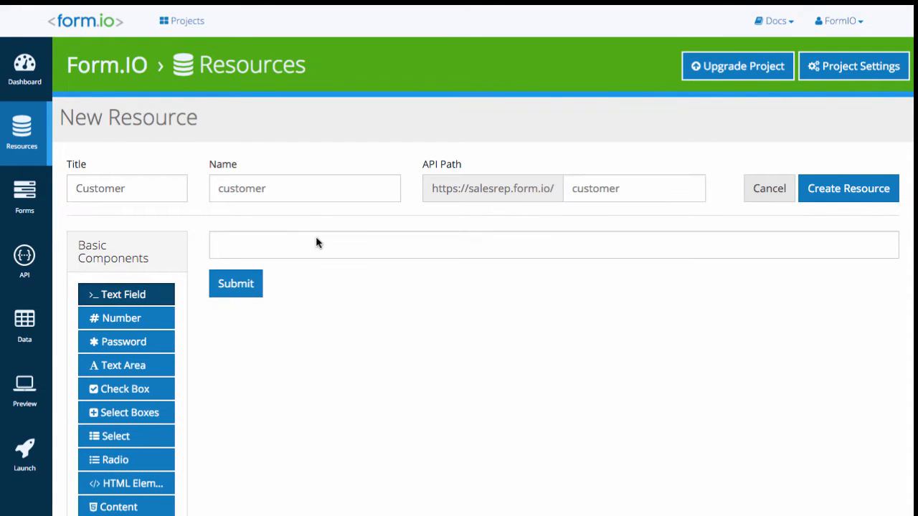
pyautogui.click(263, 248)
pyautogui.write('Company')
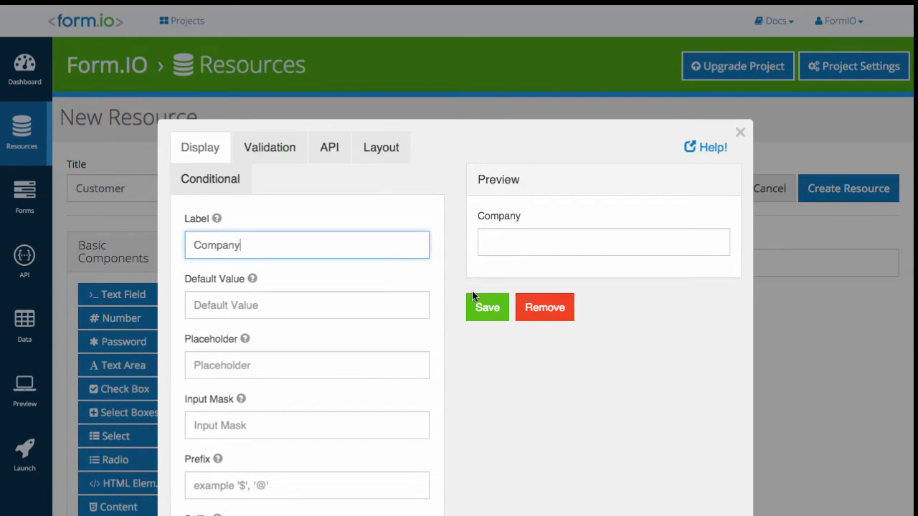
pyautogui.click(475, 295)
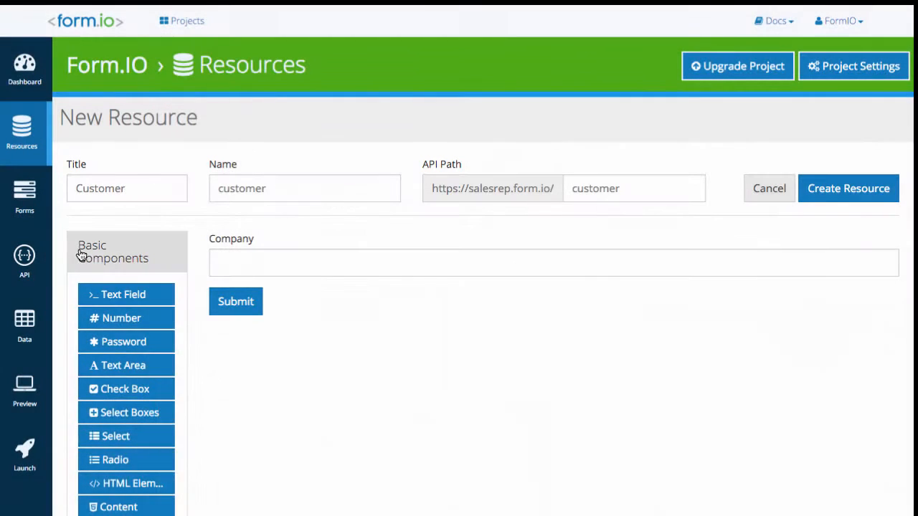
# Step: Add an Address component labelled Address below the Company field
pyautogui.click(102, 255)
pyautogui.click(104, 298)
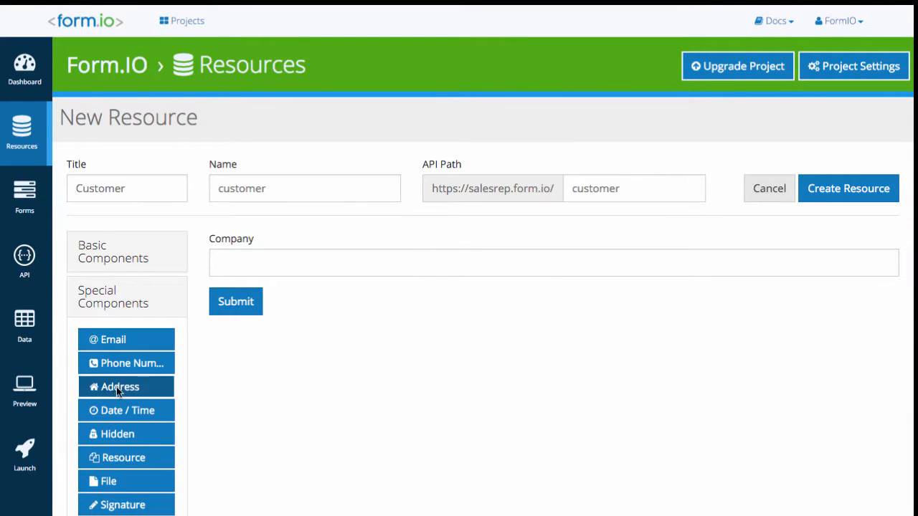
pyautogui.moveTo(116, 386); pyautogui.dragTo(250, 267)
pyautogui.click(242, 245)
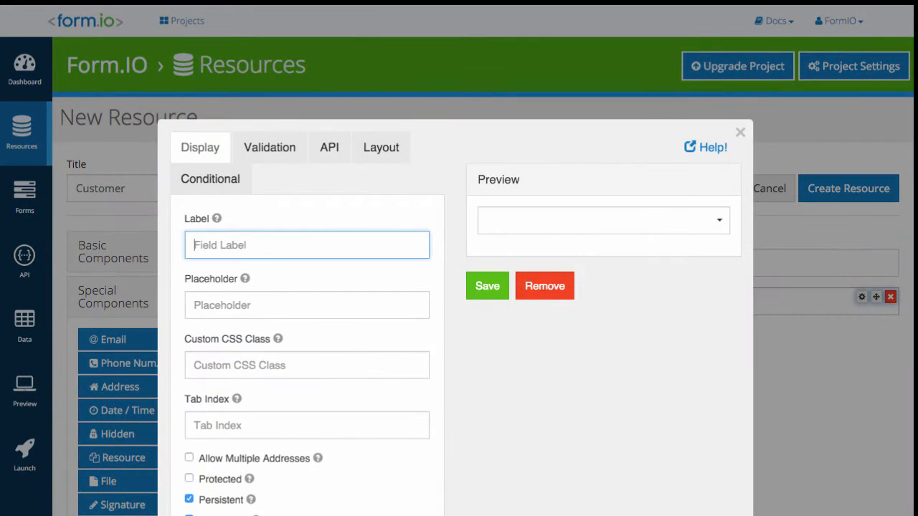
pyautogui.write('Address')
pyautogui.click(482, 300)
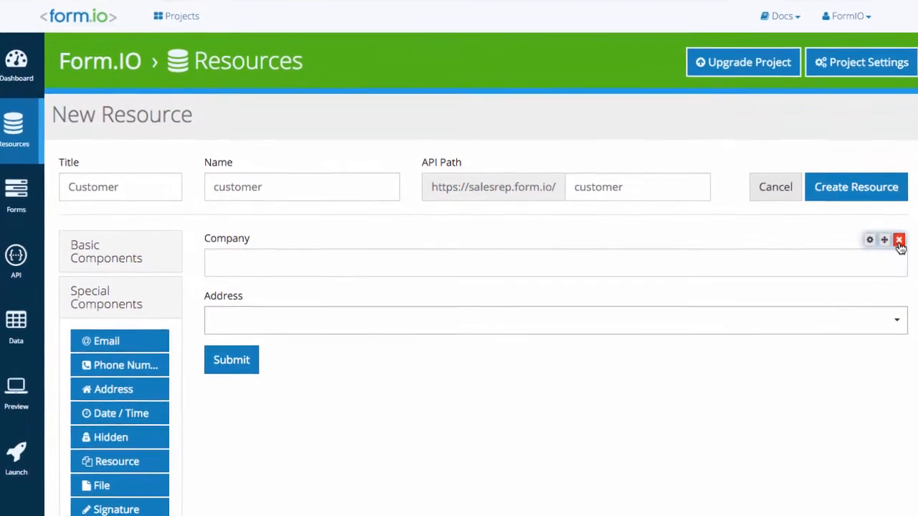
# Step: Check the API property name of the Company field and close its settings
pyautogui.click(869, 239)
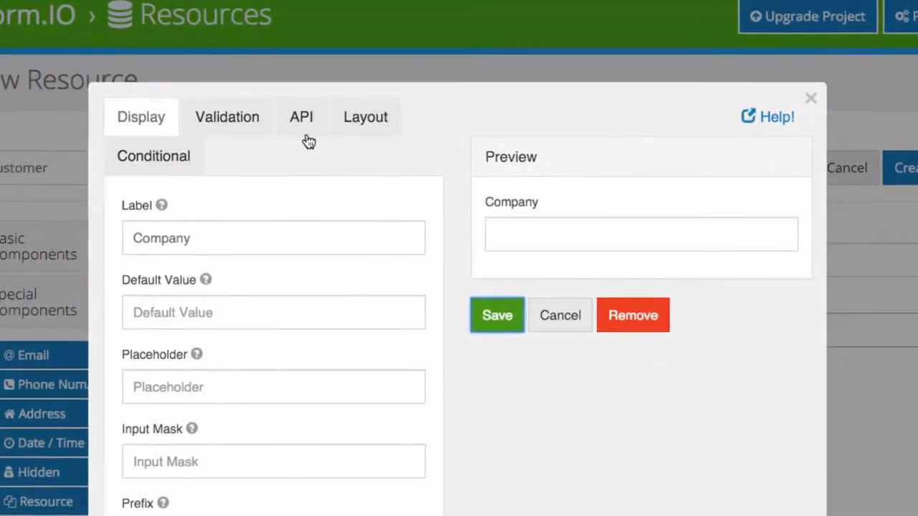
pyautogui.click(305, 136)
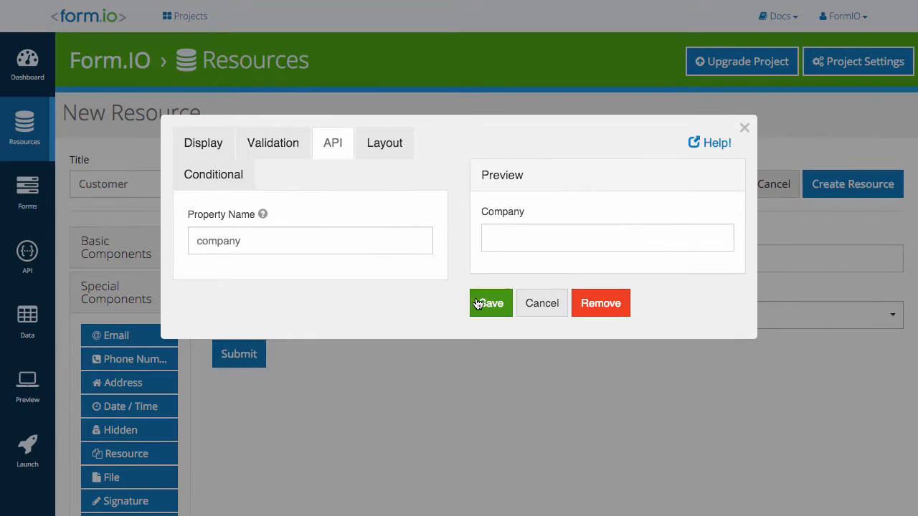
pyautogui.click(478, 304)
# Step: Add a panel titled Contact Information below the Address field
pyautogui.click(114, 292)
pyautogui.click(112, 337)
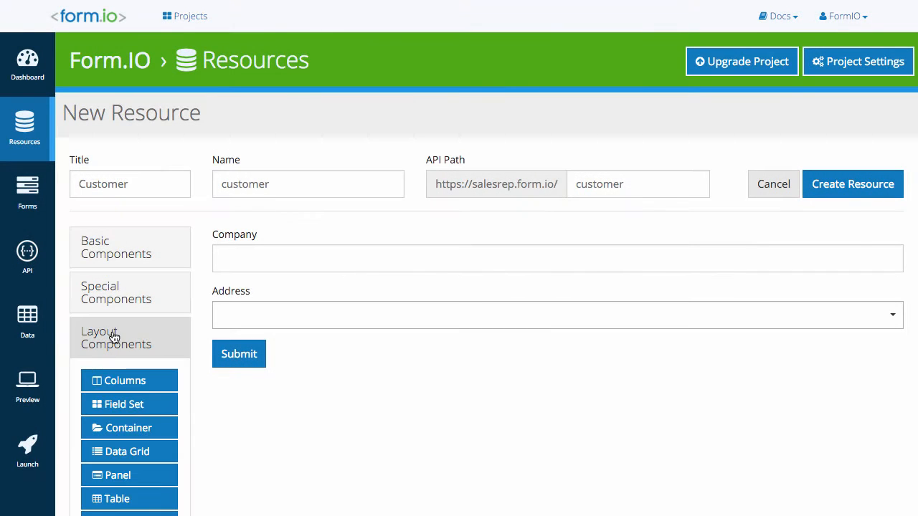
pyautogui.moveTo(113, 474); pyautogui.dragTo(291, 338)
pyautogui.click(285, 203)
pyautogui.write('Contact Info')
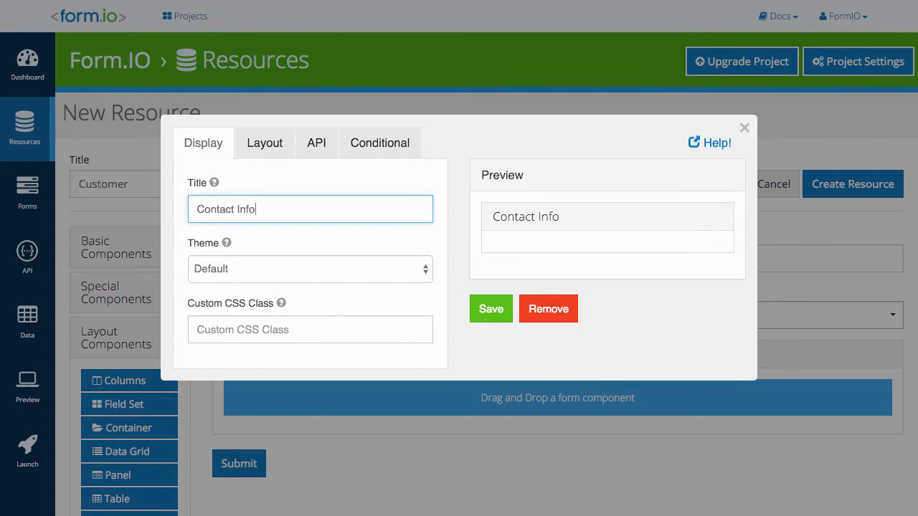
pyautogui.write('rmation')
pyautogui.click(492, 307)
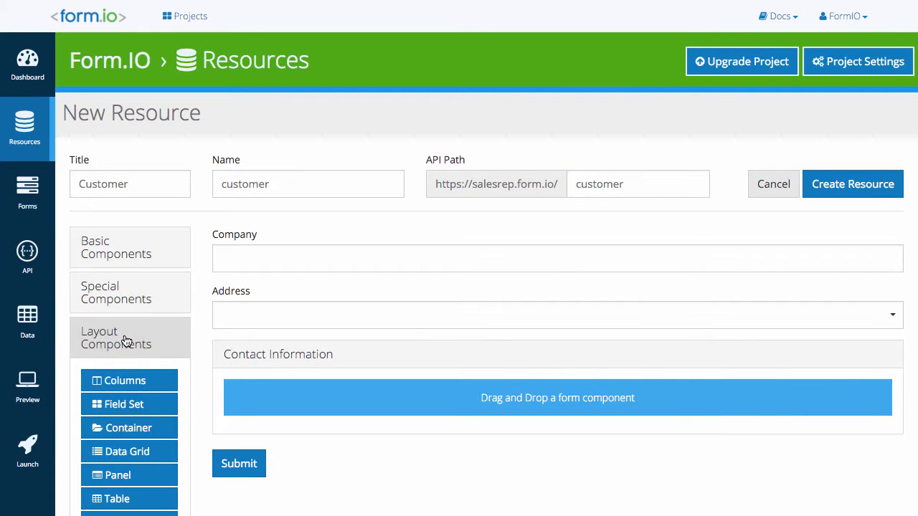
# Step: Place a text field labelled Full Name inside the Contact Information panel
pyautogui.click(124, 341)
pyautogui.click(119, 247)
pyautogui.moveTo(126, 289); pyautogui.dragTo(358, 416)
pyautogui.write('Fu')
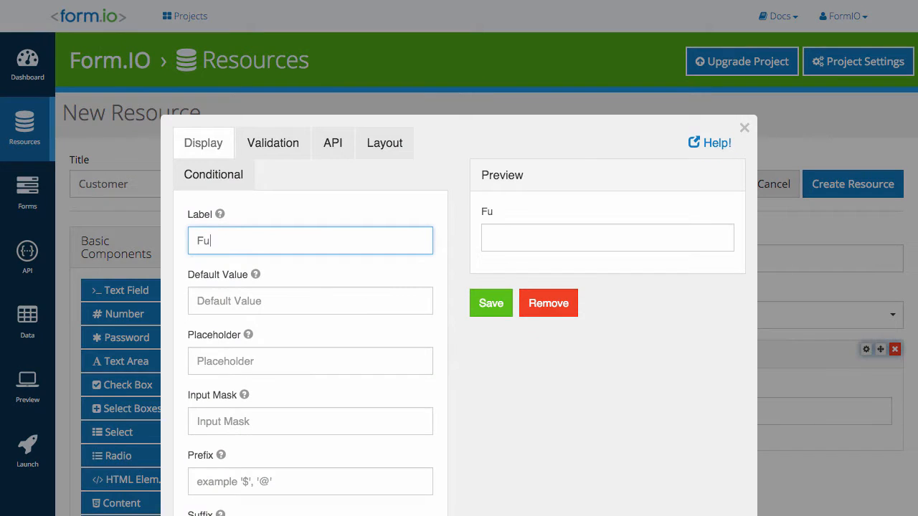
pyautogui.write('ll Name')
pyautogui.click(492, 303)
# Step: Add an Email component labelled Email below Full Name in the Contact Information panel
pyautogui.click(89, 296)
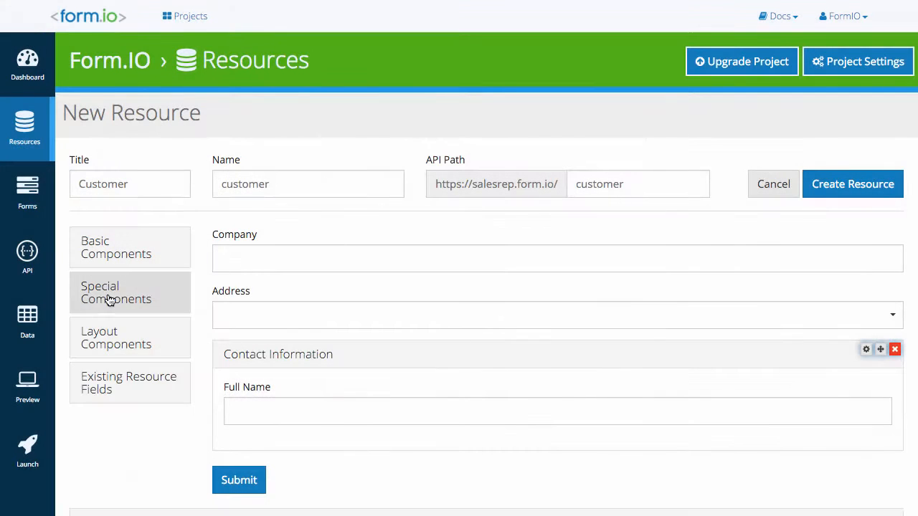
pyautogui.moveTo(116, 347); pyautogui.dragTo(274, 440)
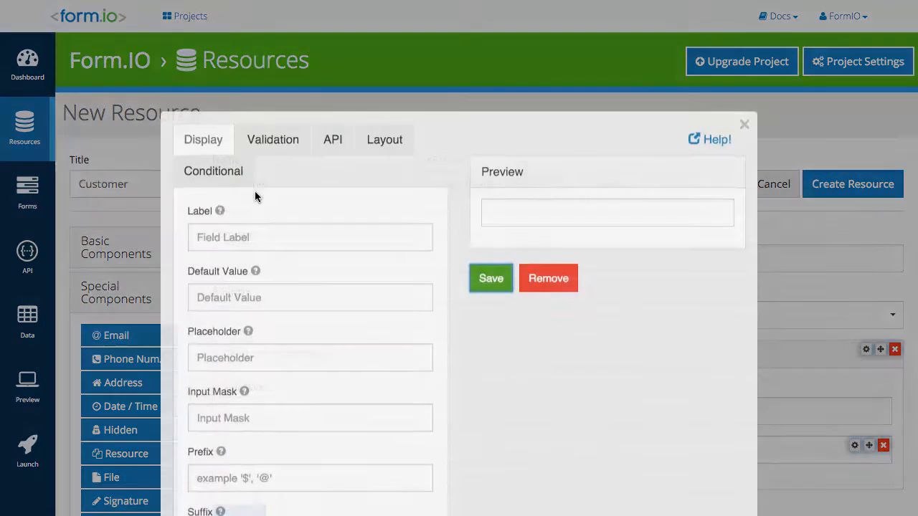
pyautogui.write('Email')
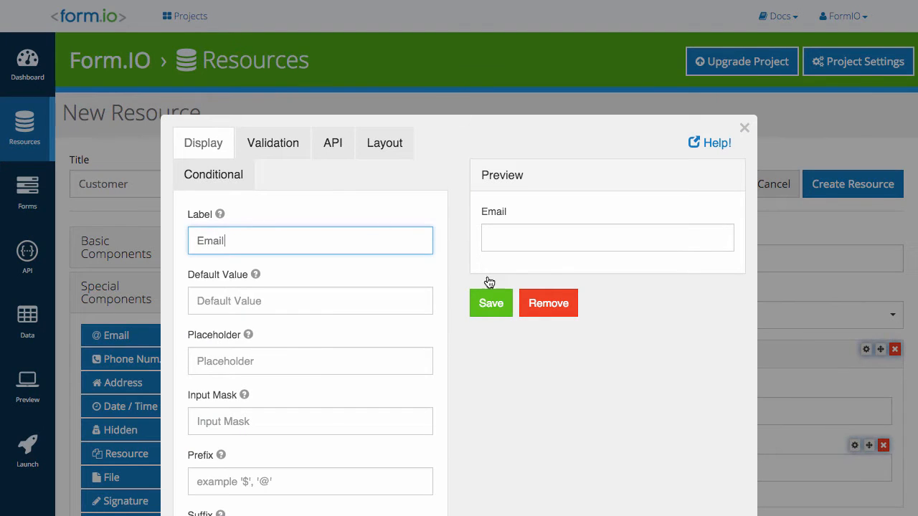
pyautogui.click(491, 303)
# Step: Add a phone number component labelled Phone Number below Email in the panel and create the Customer resource
pyautogui.moveTo(144, 365); pyautogui.dragTo(294, 467)
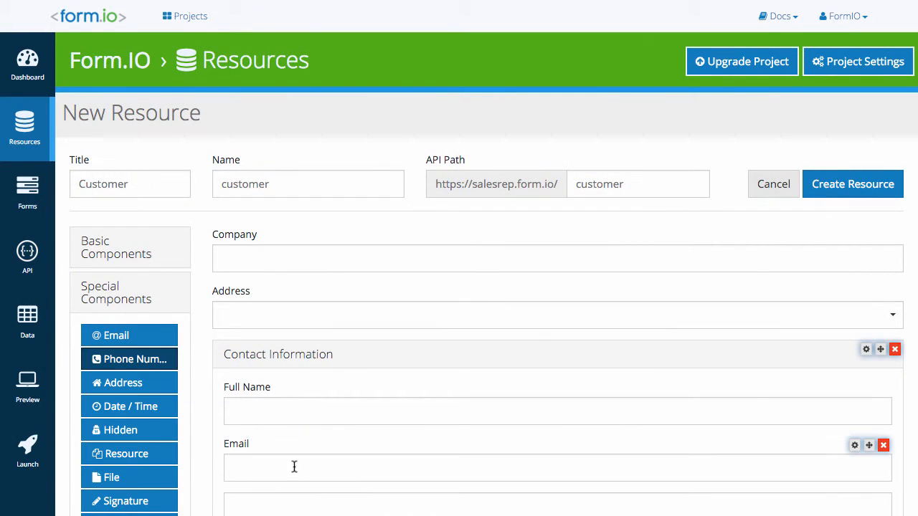
pyautogui.click(236, 239)
pyautogui.write('Phone Number')
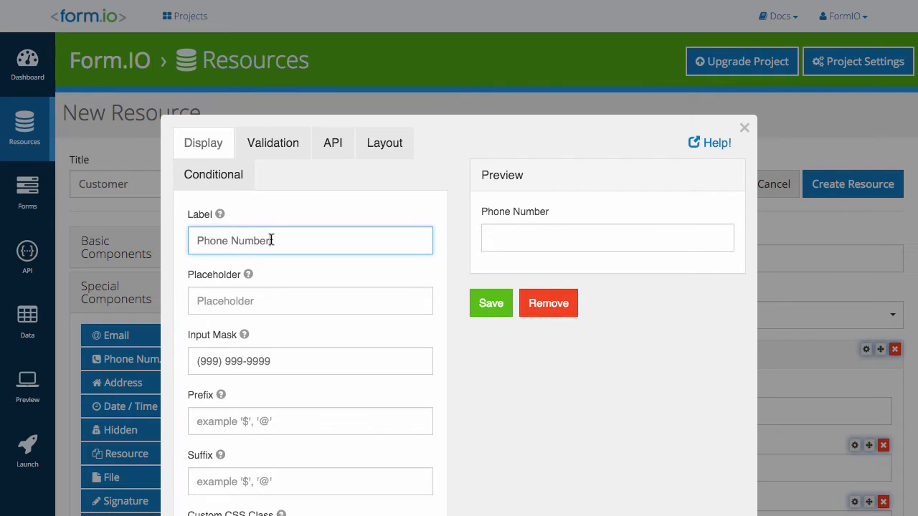
pyautogui.click(492, 303)
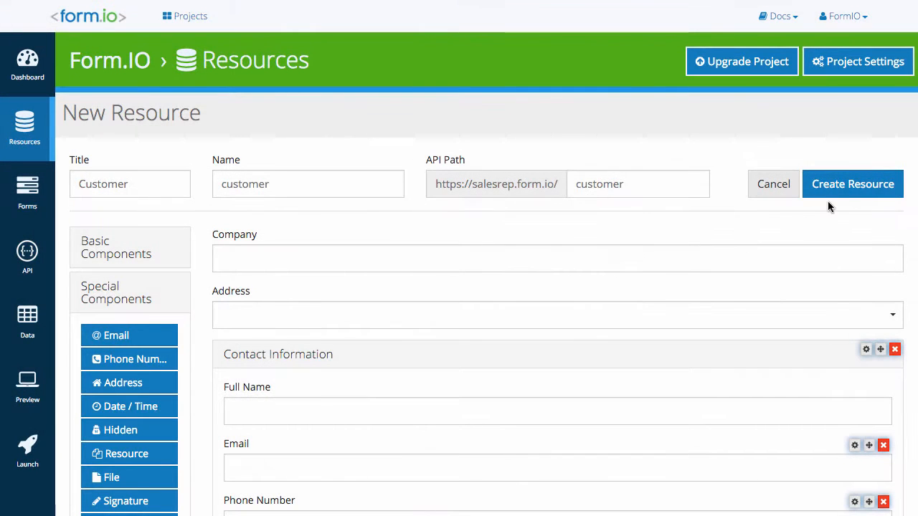
pyautogui.click(837, 196)
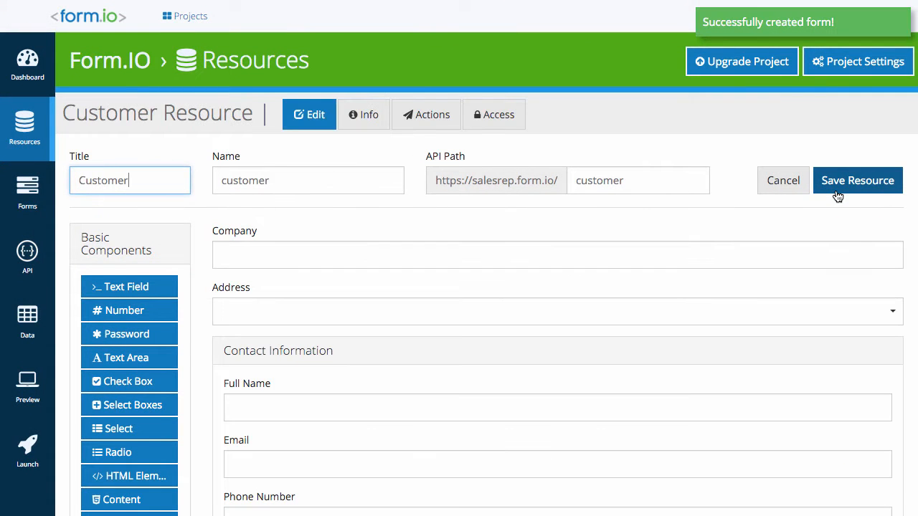
# Step: Review the Customer resource's field definitions and open the preview of its resource form
pyautogui.click(368, 120)
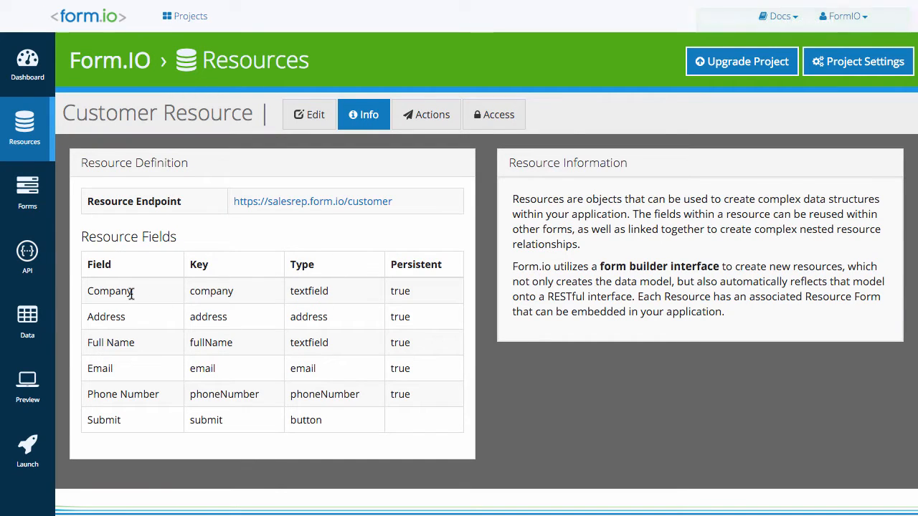
pyautogui.click(27, 194)
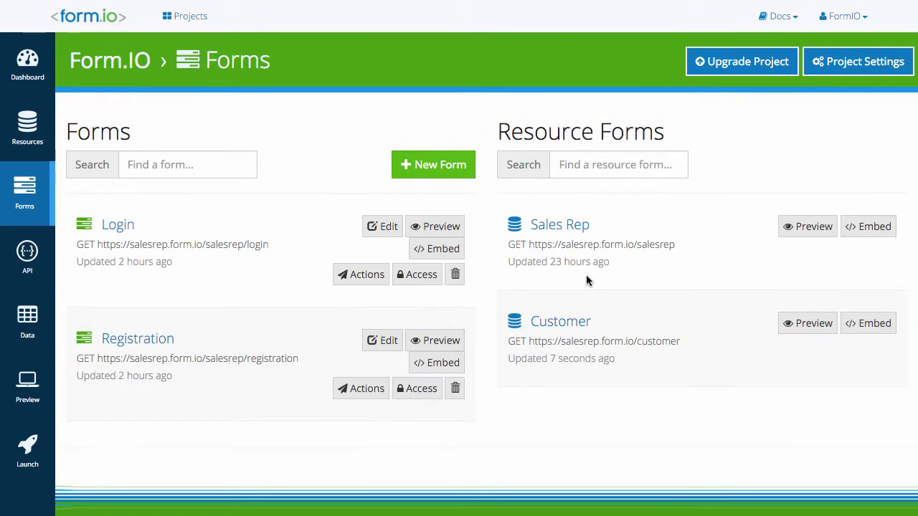
pyautogui.click(803, 328)
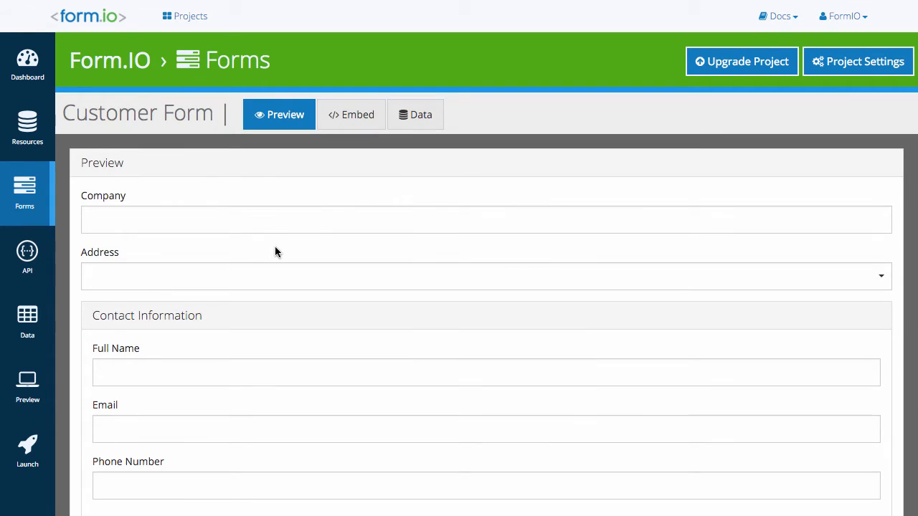
# Step: Submit two entries through the Customer form preview, giving the second the company Rich Industries
pyautogui.click(267, 228)
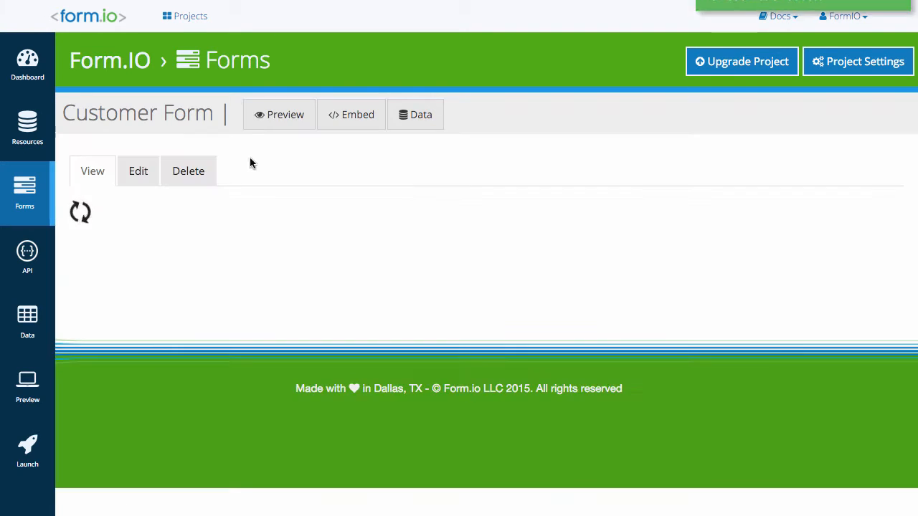
pyautogui.click(263, 126)
pyautogui.click(158, 209)
pyautogui.write('Ric')
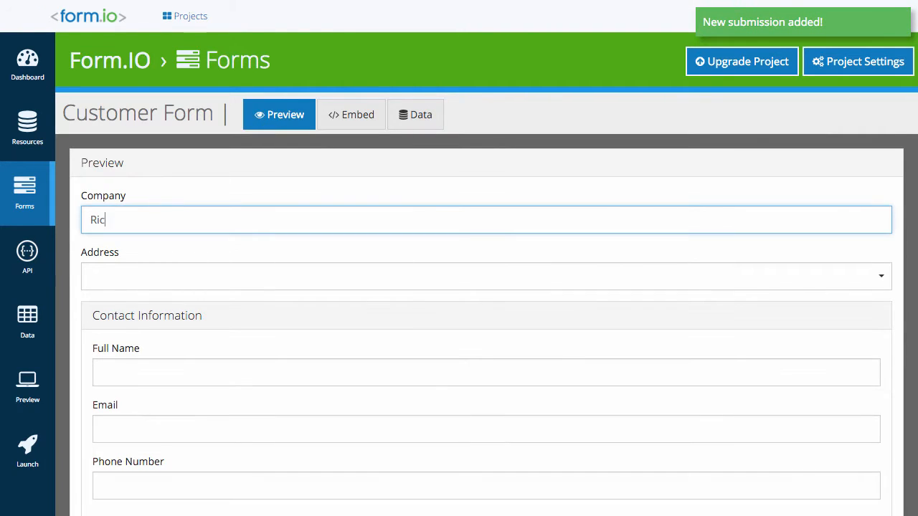
pyautogui.write('h Industries')
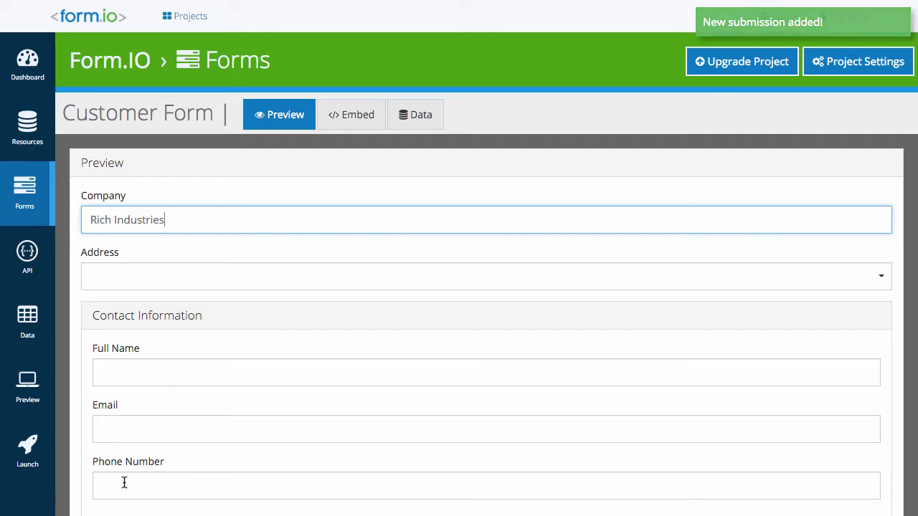
pyautogui.press('Return')
# Step: Submit another Customer form entry with the company Form.IO
pyautogui.click(277, 116)
pyautogui.click(191, 207)
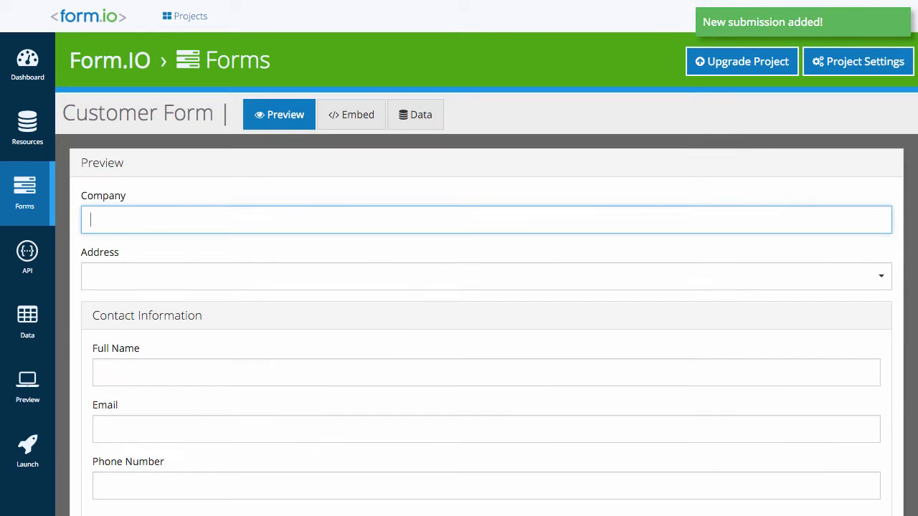
pyautogui.press('Return')
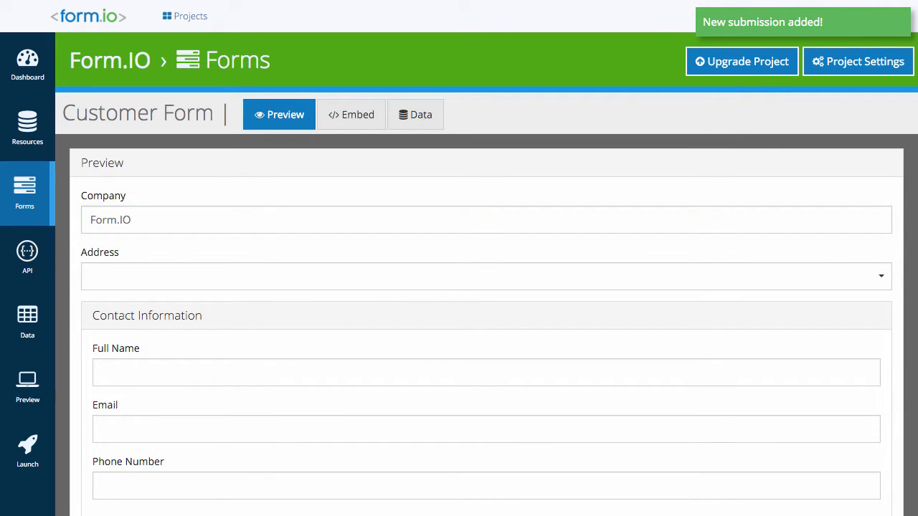
# Step: Start another new resource titled Quote with the API path quote
pyautogui.click(28, 128)
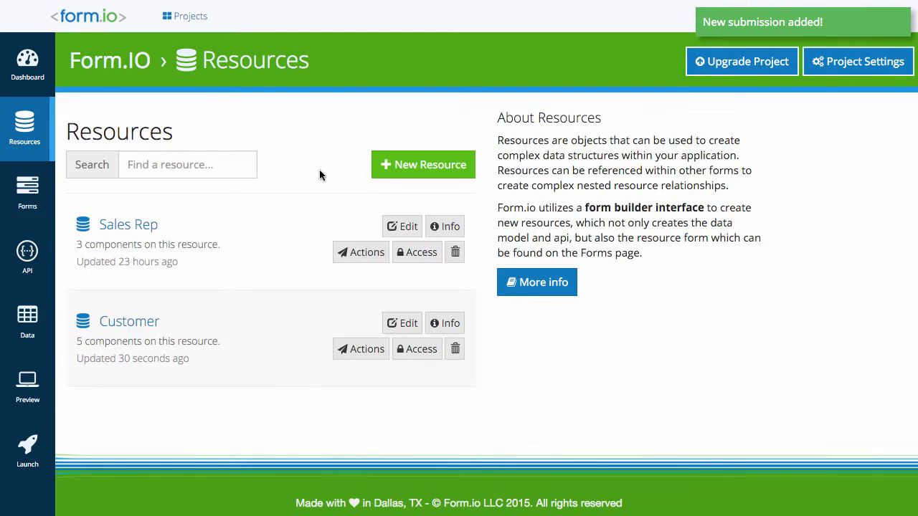
pyautogui.click(392, 179)
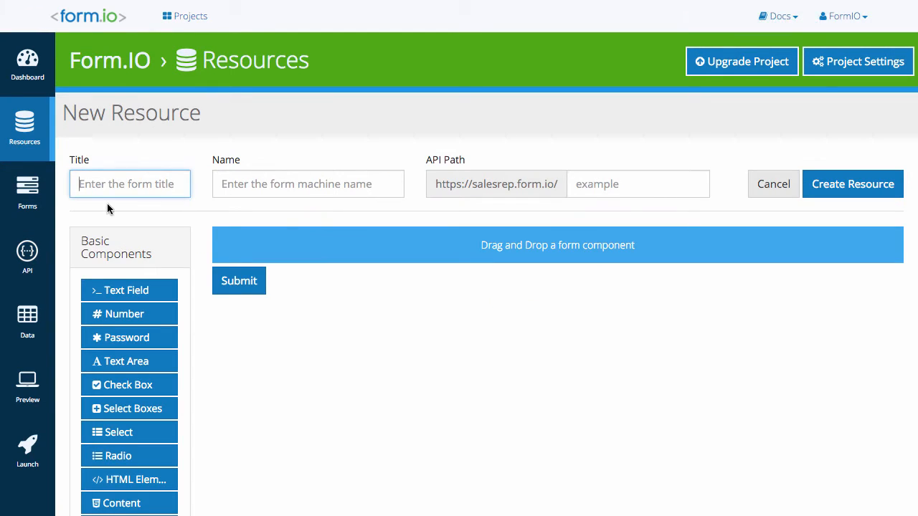
pyautogui.write('Quote')
pyautogui.click(572, 181)
pyautogui.write('qu')
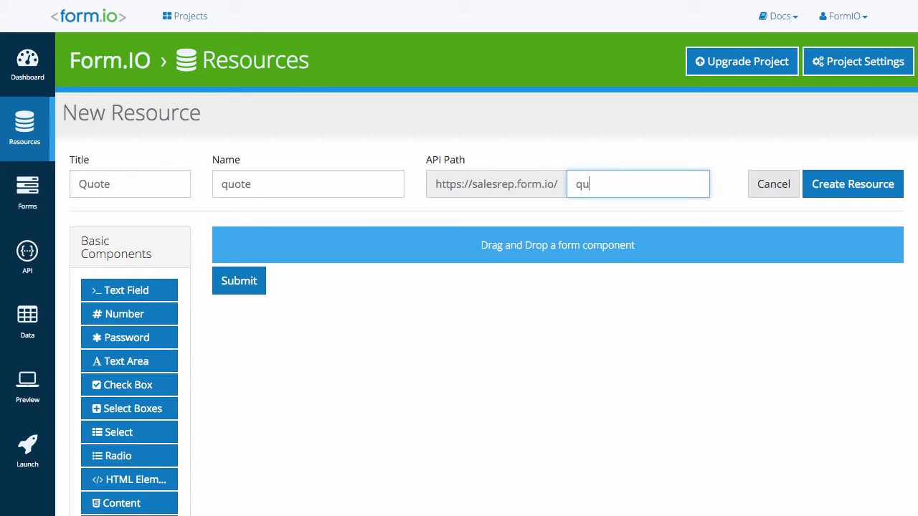
# Step: Add a panel titled Quote Information to the form and place a two-column layout inside it
pyautogui.click(114, 238)
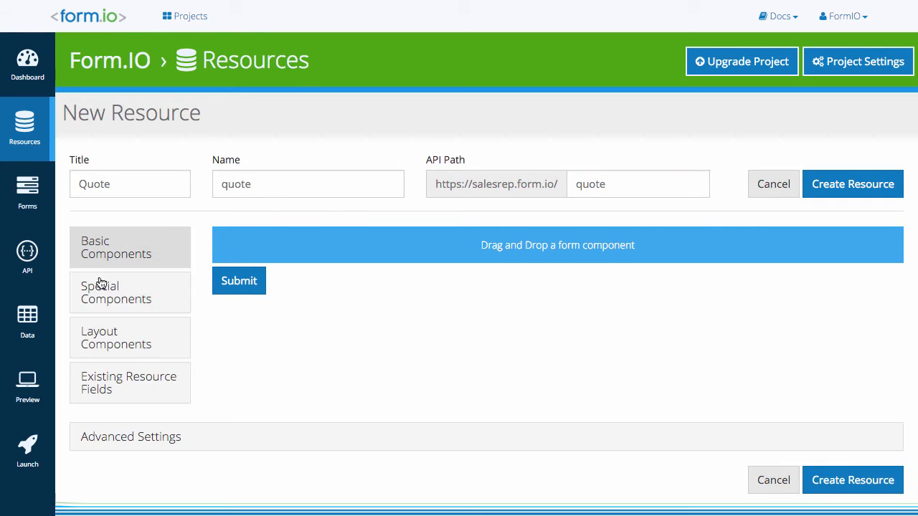
pyautogui.click(102, 336)
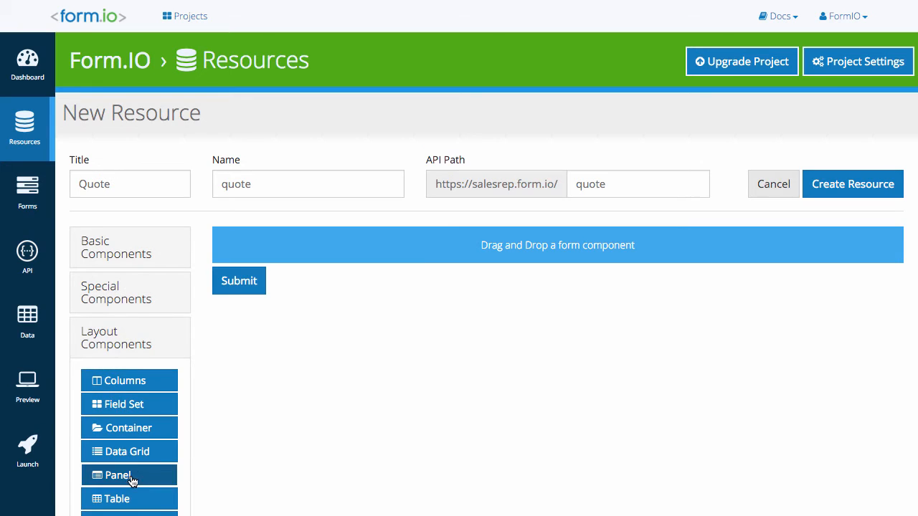
pyautogui.moveTo(127, 475); pyautogui.dragTo(292, 239)
pyautogui.write('Q')
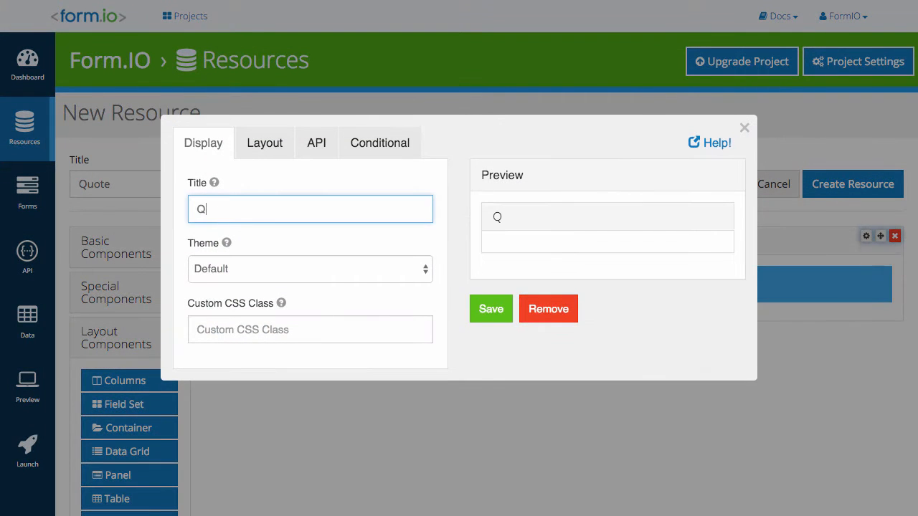
pyautogui.write('uote Information')
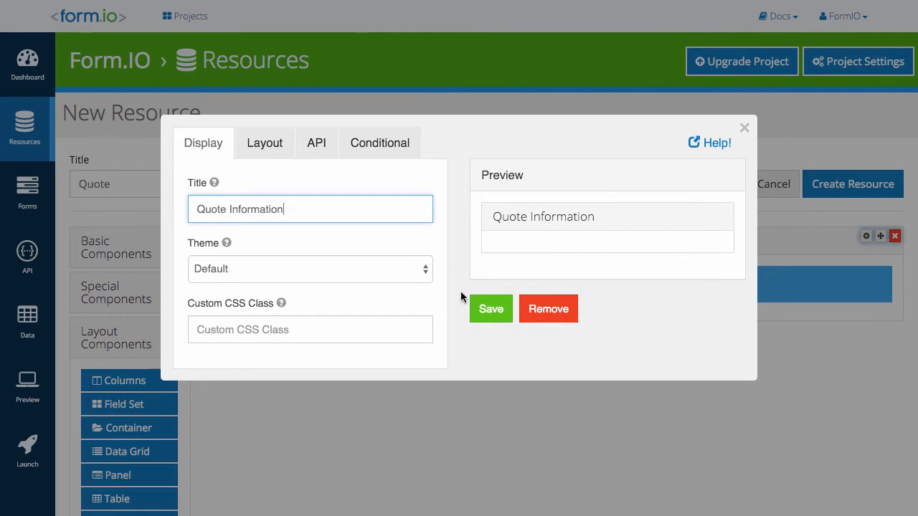
pyautogui.click(489, 306)
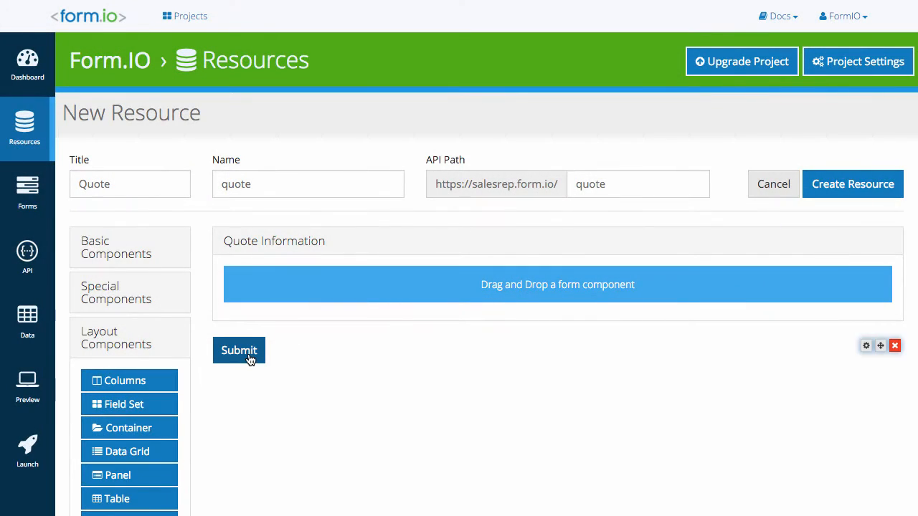
pyautogui.moveTo(115, 381); pyautogui.dragTo(484, 293)
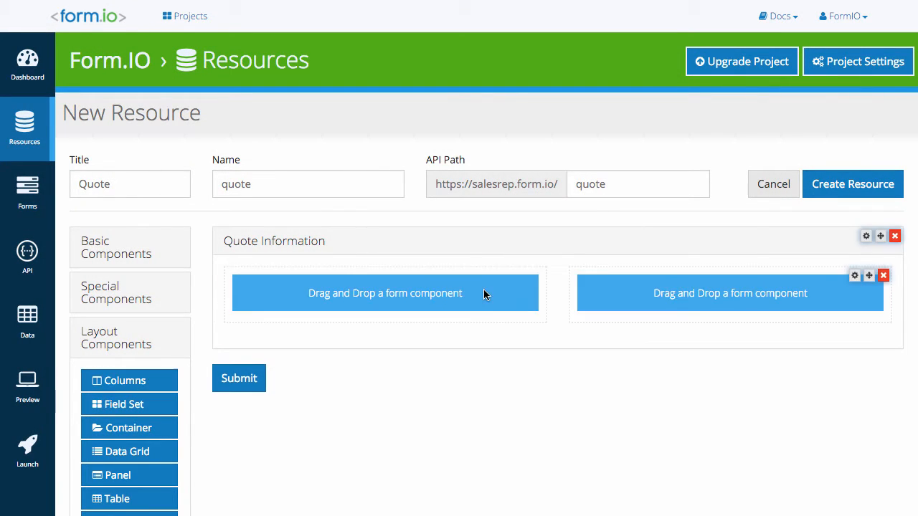
pyautogui.click(492, 256)
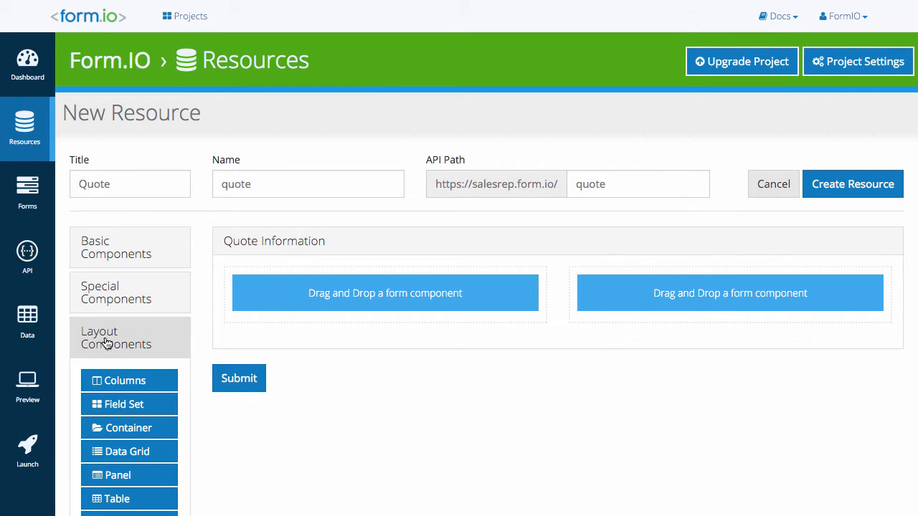
# Step: Add a text field labelled Product Type to the first column of the Quote Information panel
pyautogui.click(104, 254)
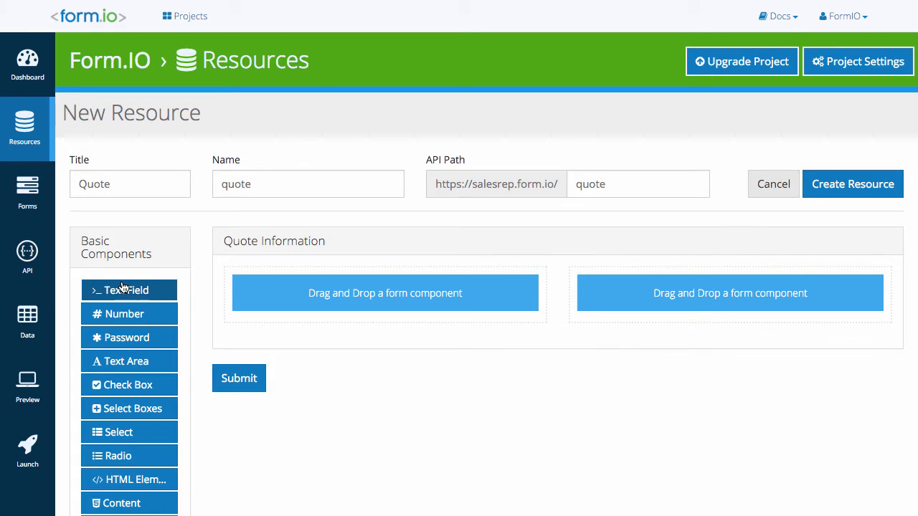
pyautogui.moveTo(124, 288); pyautogui.dragTo(297, 297)
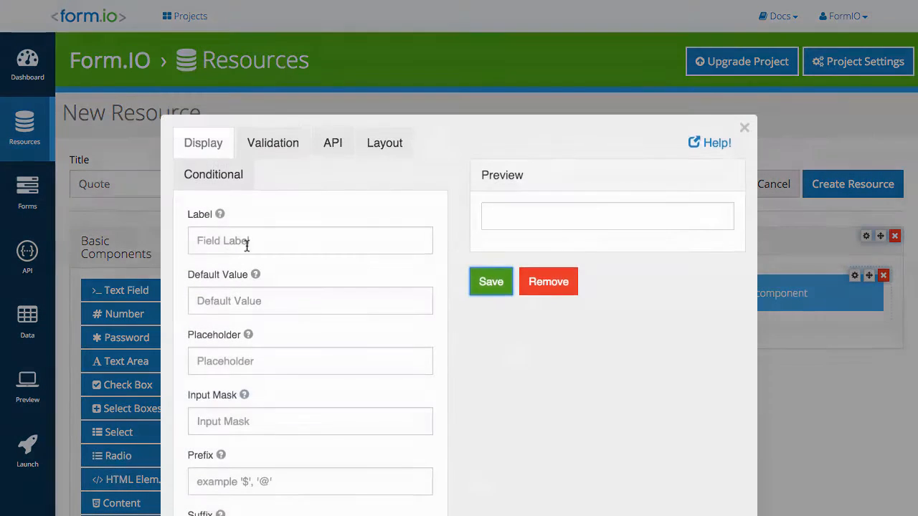
pyautogui.click(243, 236)
pyautogui.write('Product Type')
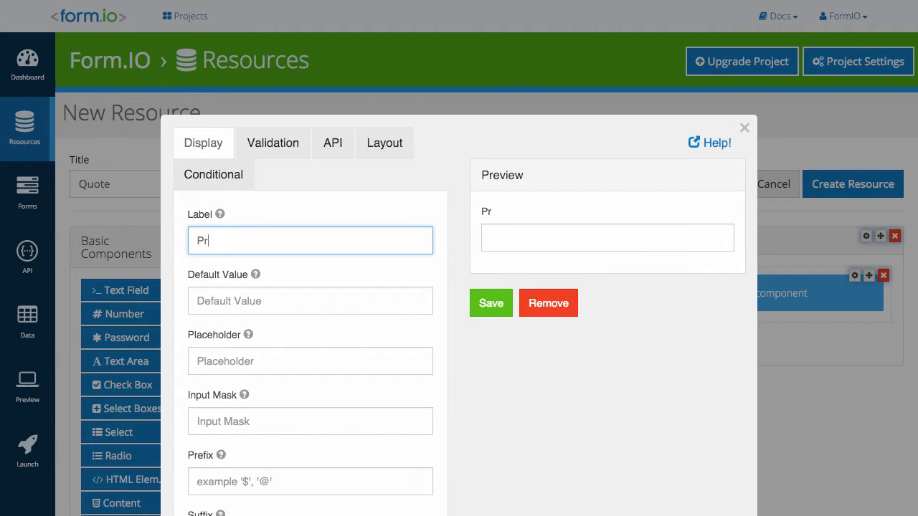
pyautogui.click(492, 303)
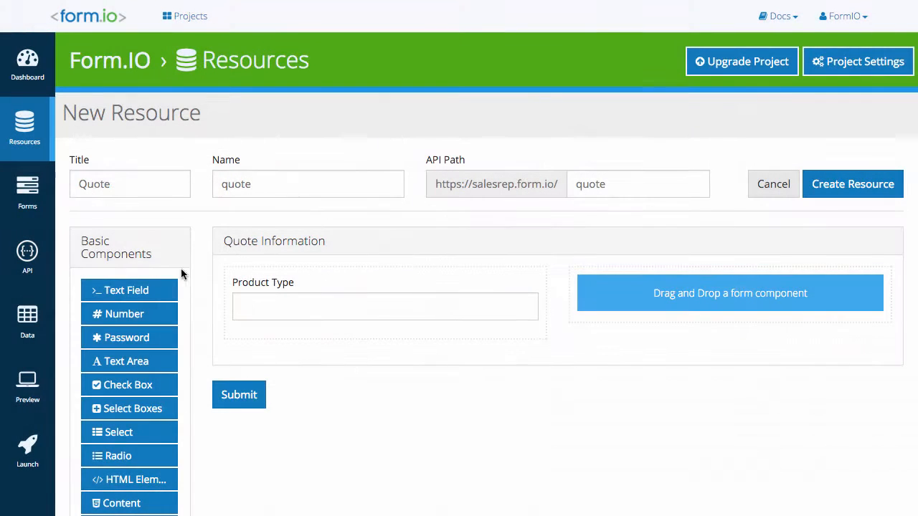
# Step: Add a date/time field labelled Date to the panel's second column and check its calendar picker
pyautogui.click(125, 298)
pyautogui.moveTo(139, 409); pyautogui.dragTo(637, 303)
pyautogui.click(328, 239)
pyautogui.write('Date')
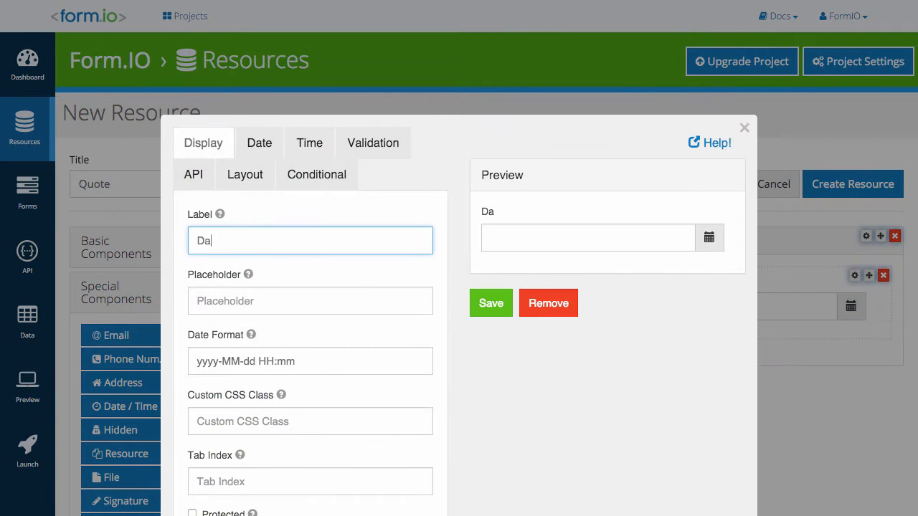
pyautogui.click(475, 303)
pyautogui.click(621, 310)
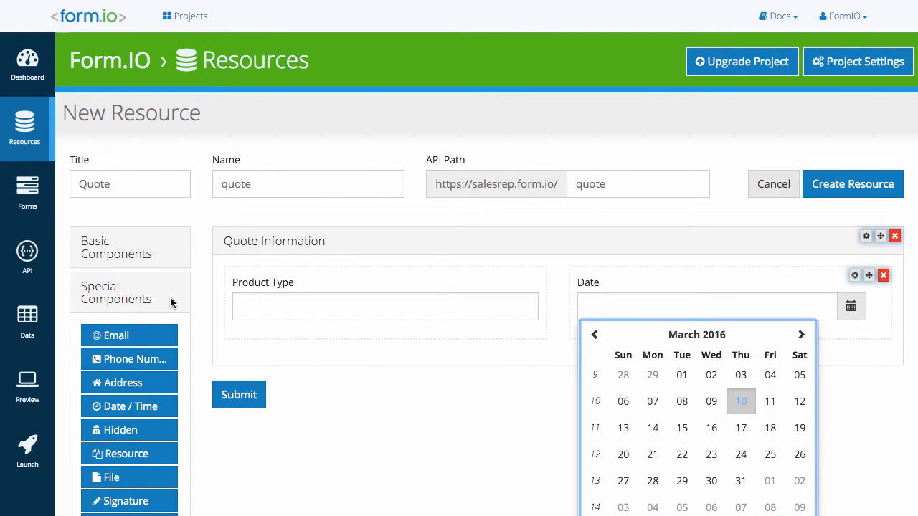
# Step: Add a number field labelled Quantity below Product Type and try the sample value 3 in it
pyautogui.click(115, 293)
pyautogui.click(107, 249)
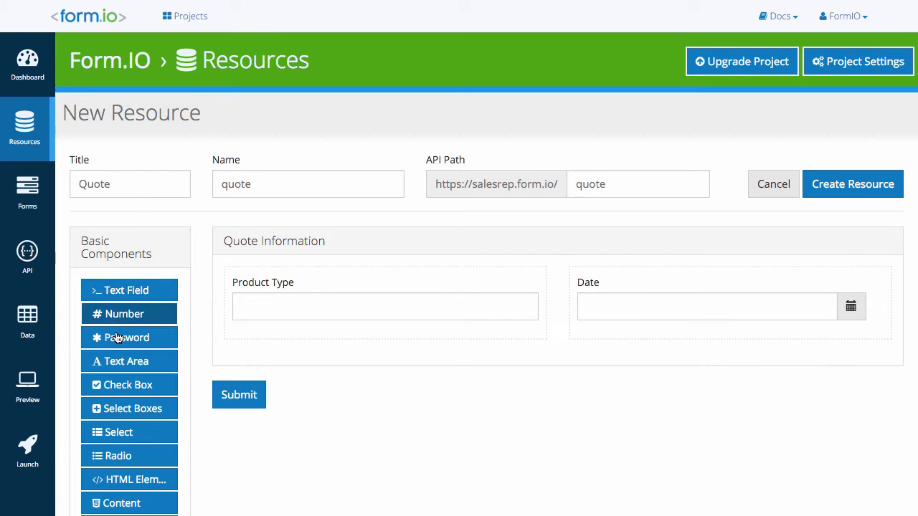
pyautogui.moveTo(121, 315); pyautogui.dragTo(299, 332)
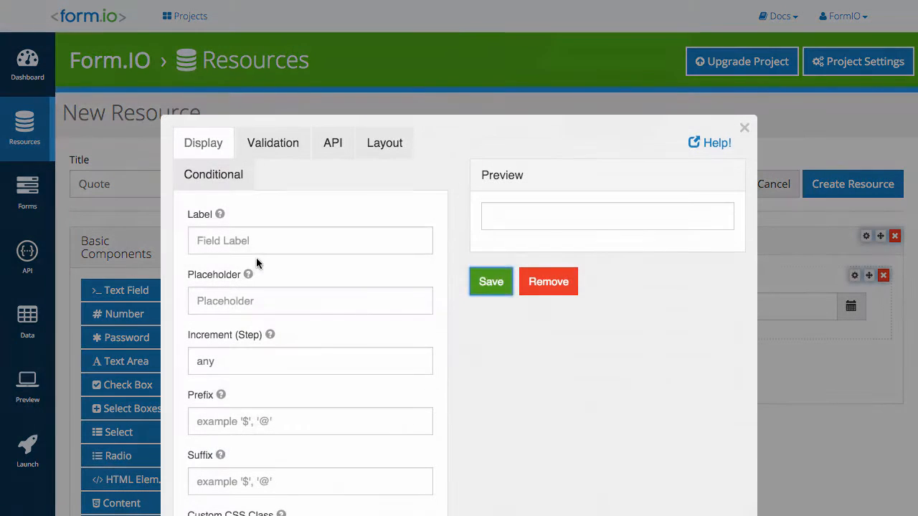
pyautogui.click(242, 242)
pyautogui.write('Quantity')
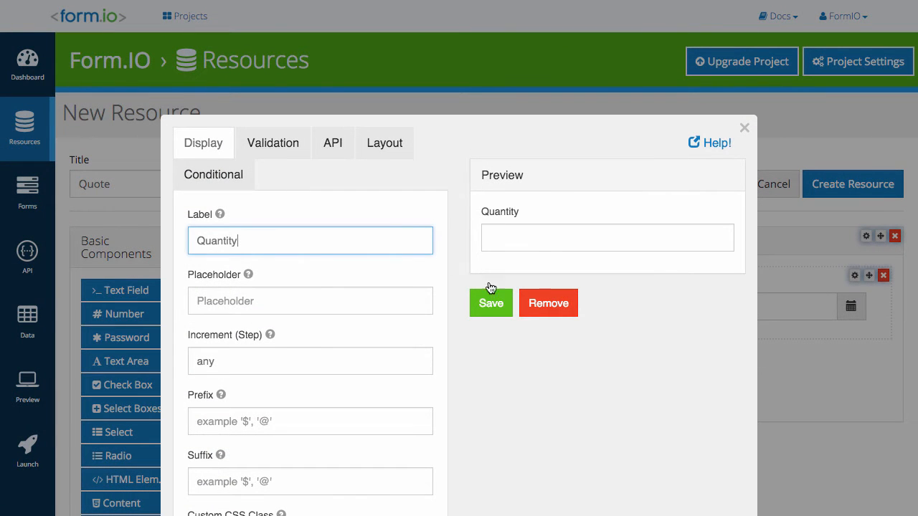
pyautogui.click(492, 296)
pyautogui.click(498, 363)
pyautogui.write('3')
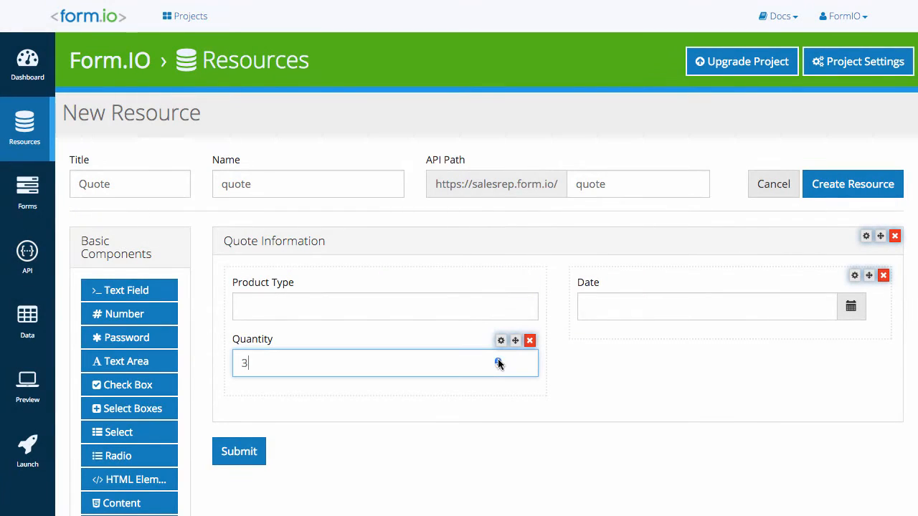
# Step: Add a resource field labelled Company below the Date field, using Customer as its source resource
pyautogui.click(113, 260)
pyautogui.click(113, 292)
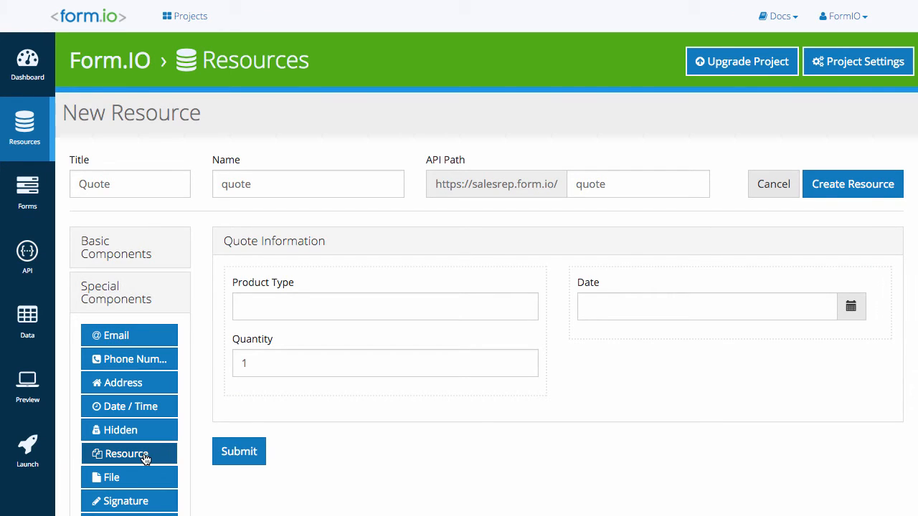
pyautogui.moveTo(145, 459); pyautogui.dragTo(640, 332)
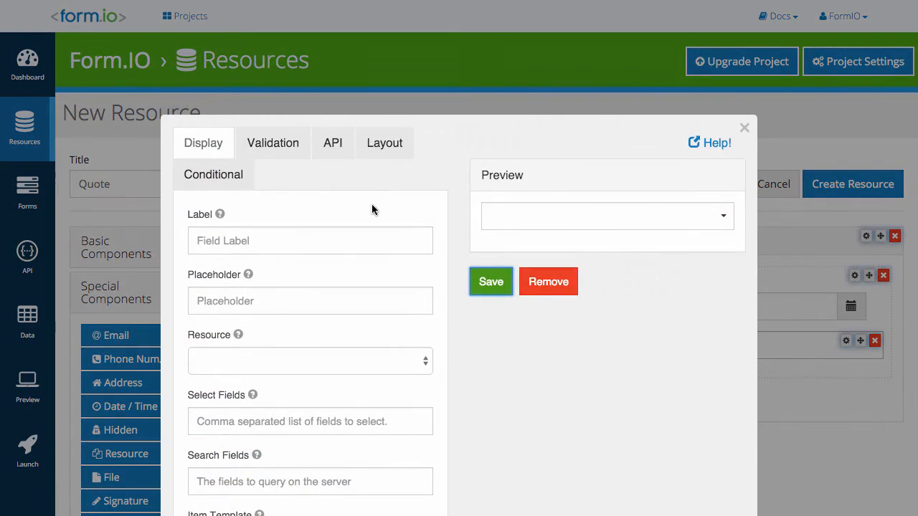
pyautogui.click(260, 233)
pyautogui.write('Company')
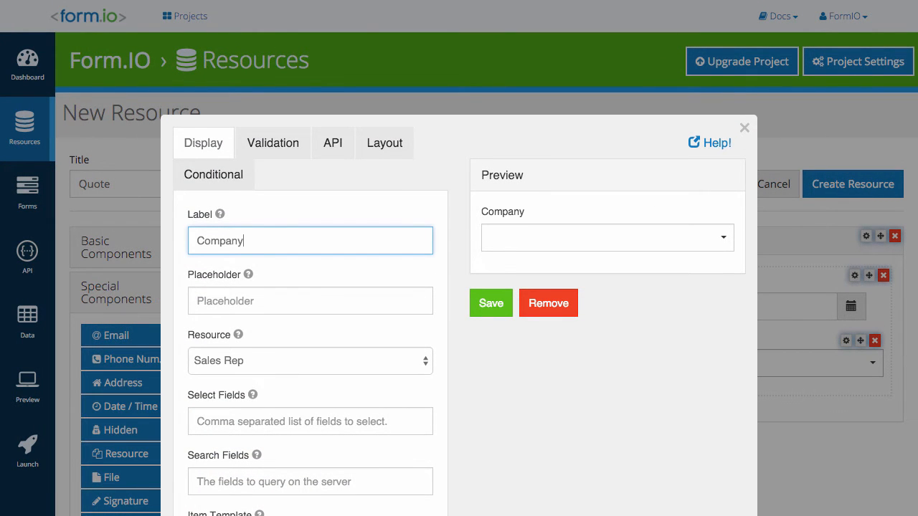
pyautogui.scroll(-2, 296, 280)
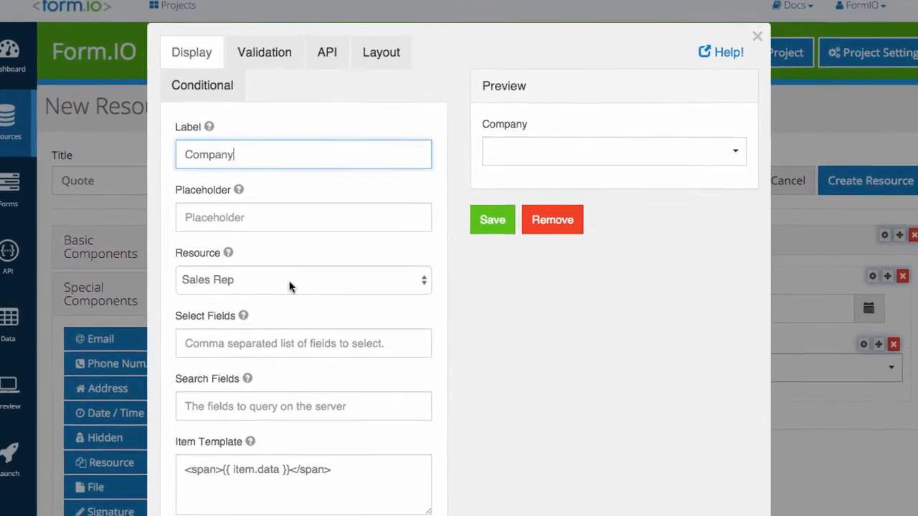
pyautogui.click(282, 286)
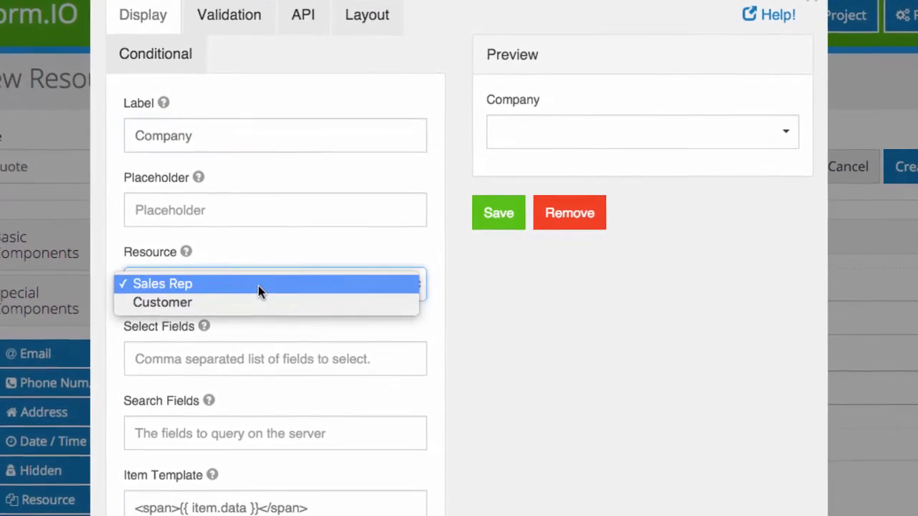
pyautogui.click(256, 286)
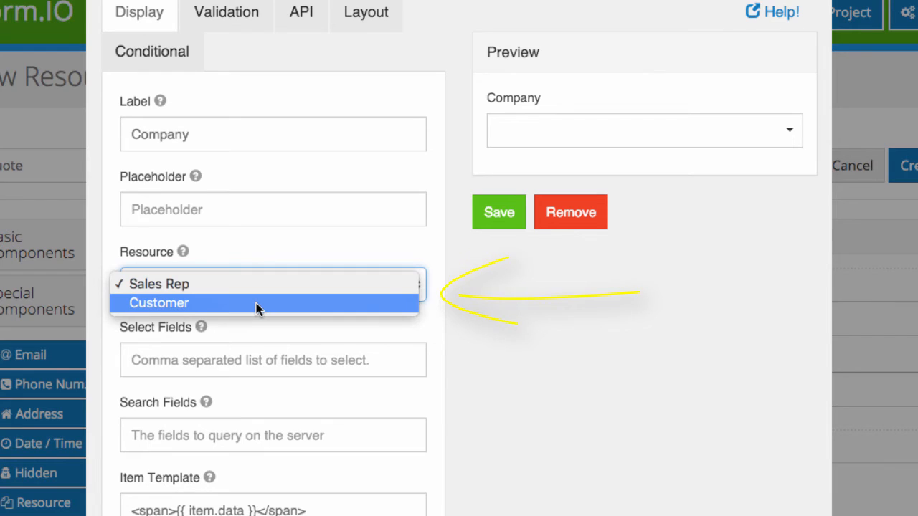
pyautogui.click(259, 307)
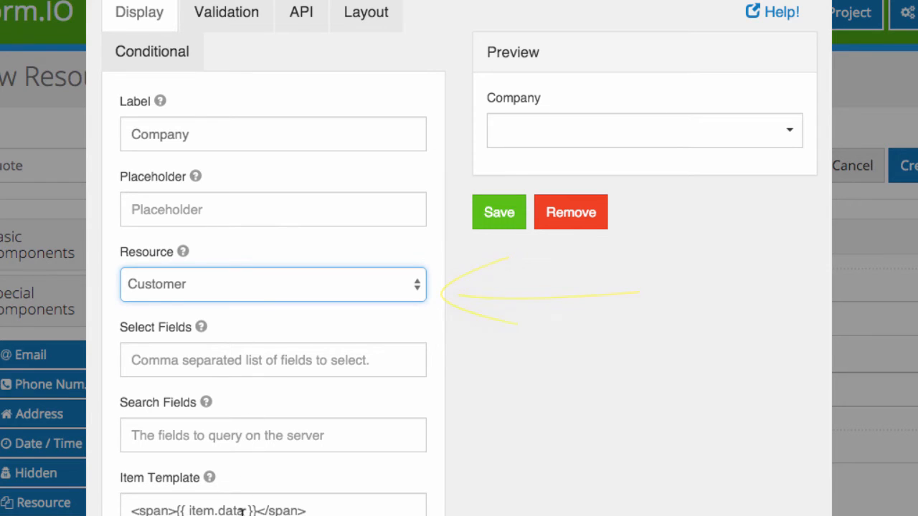
# Step: Change the Company field's item template to <span>{{ item.data.company }}</span>
pyautogui.scroll(-5, 242, 511)
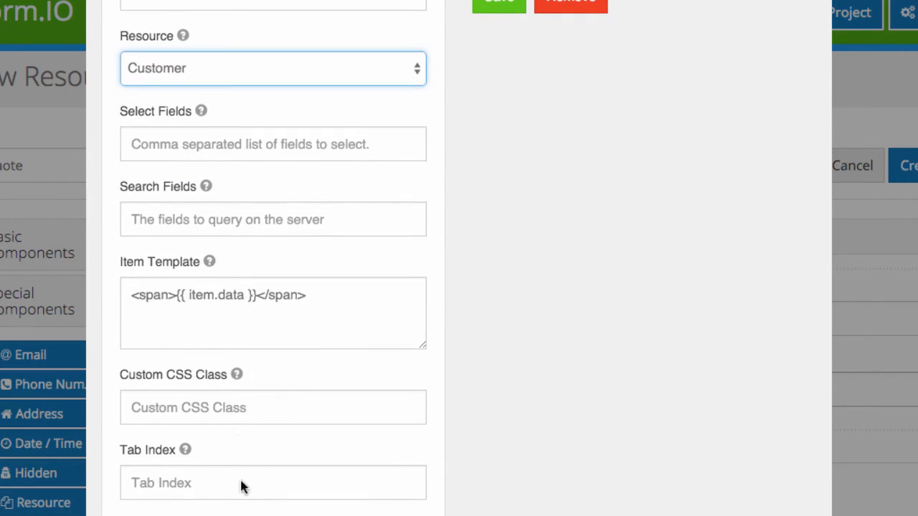
pyautogui.click(246, 295)
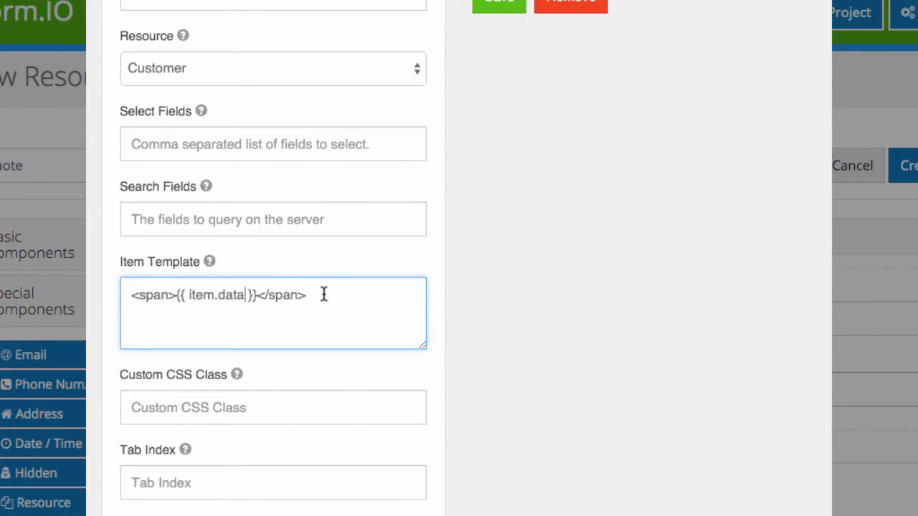
pyautogui.write('.compan')
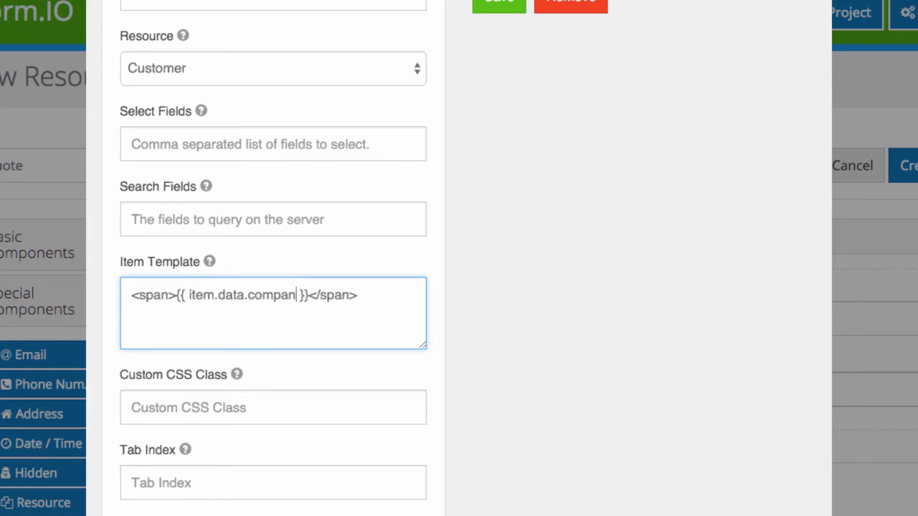
pyautogui.write('y')
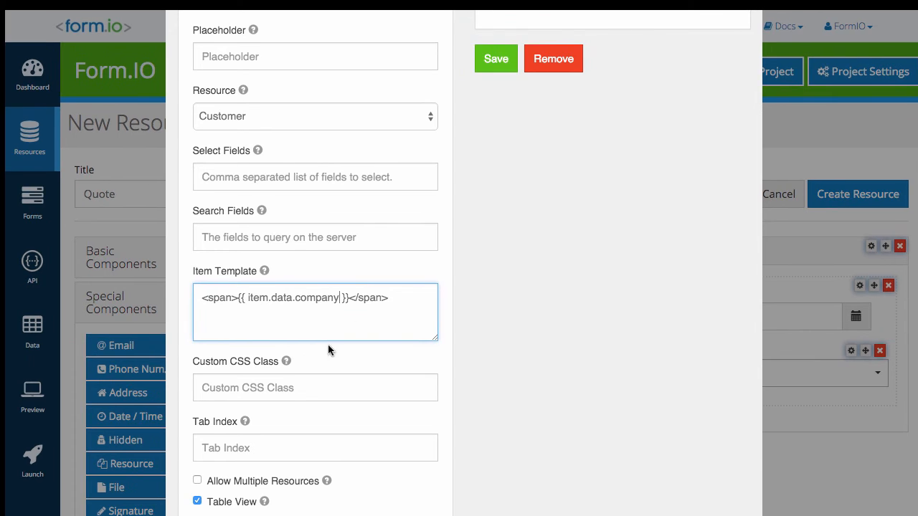
# Step: Set the Company field's search fields to data.company__regex and create the Quote resource
pyautogui.click(275, 238)
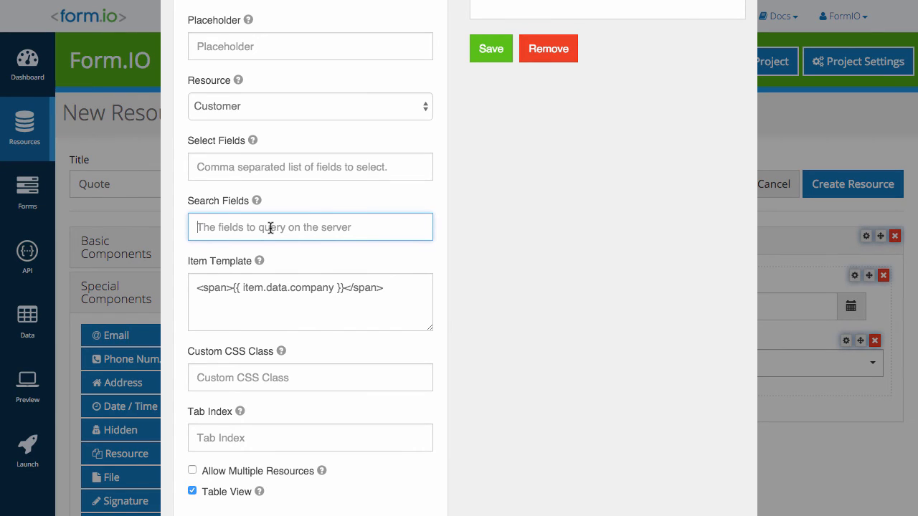
pyautogui.write('dat')
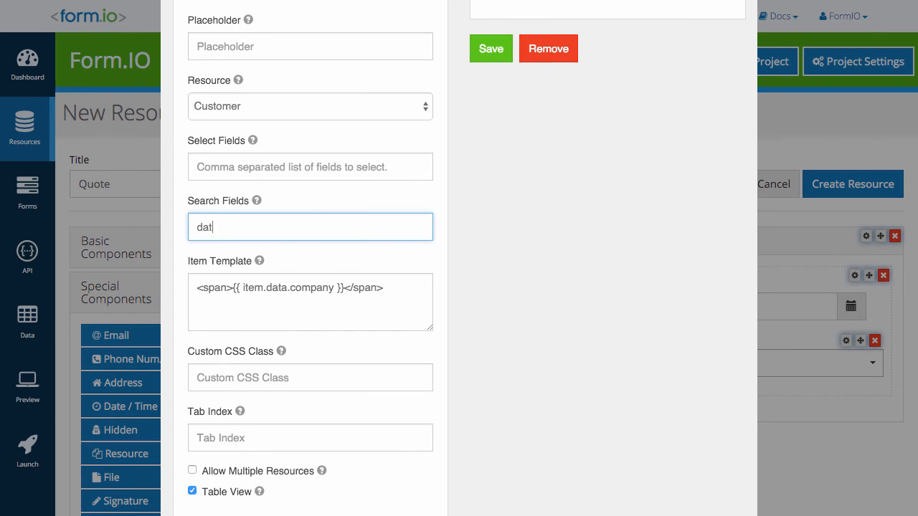
pyautogui.write('a.company__regex')
pyautogui.click(493, 46)
pyautogui.click(852, 196)
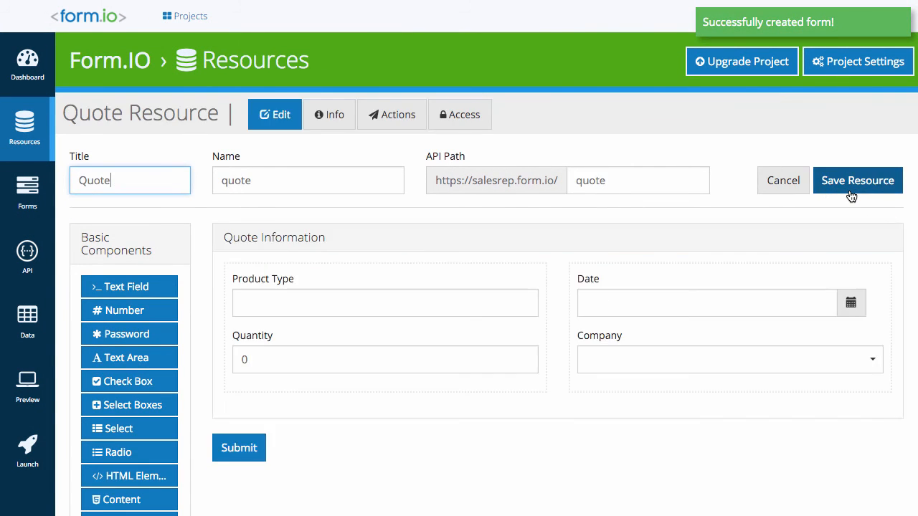
# Step: Preview the Quote resource form and test the Company lookup with the searches "ac" and "for", selecting Form.IO
pyautogui.click(27, 201)
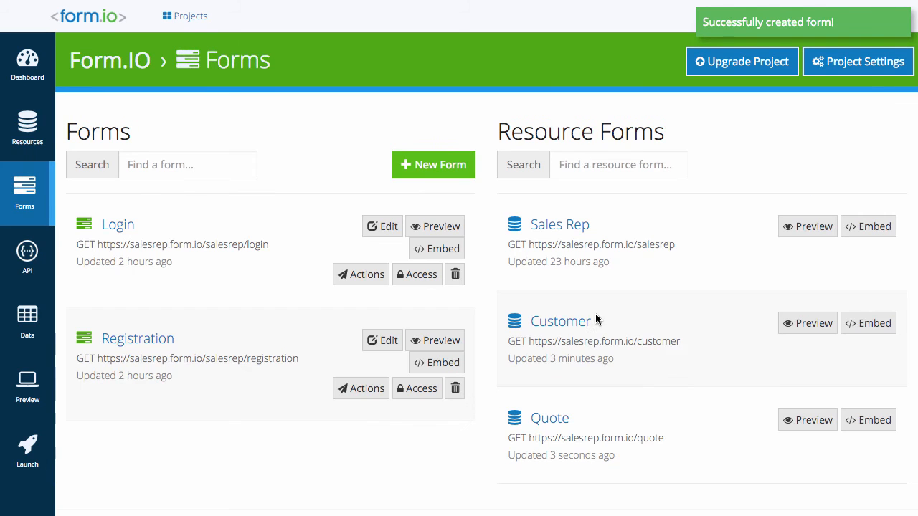
pyautogui.click(793, 419)
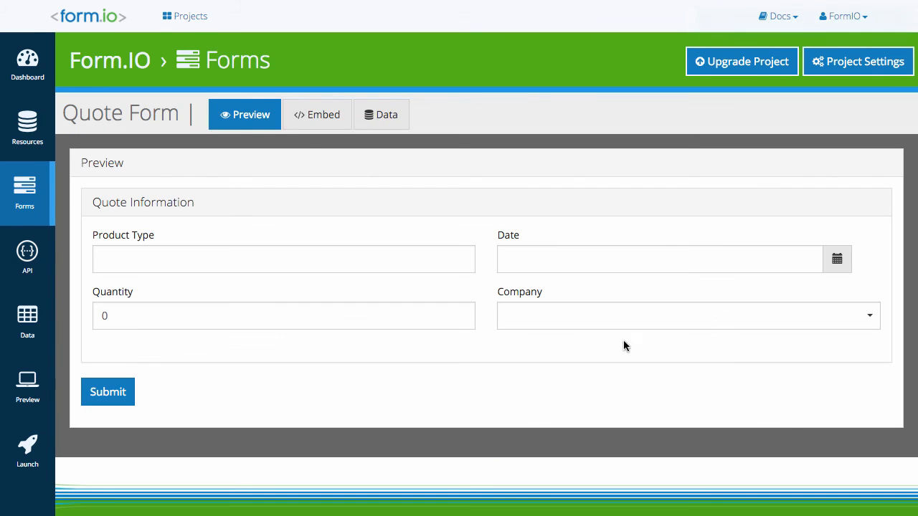
pyautogui.click(524, 318)
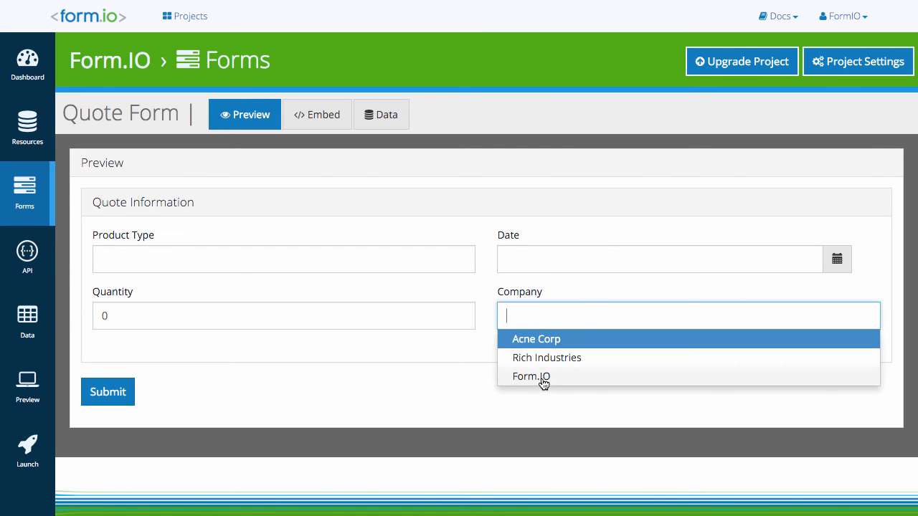
pyautogui.write('ac')
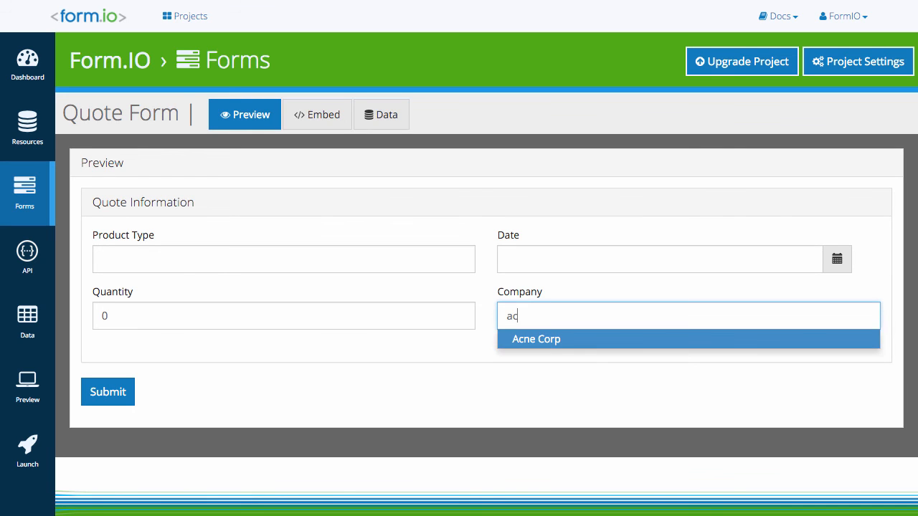
pyautogui.press('BackSpace')
pyautogui.press('BackSpace')
pyautogui.write('for')
pyautogui.click(558, 340)
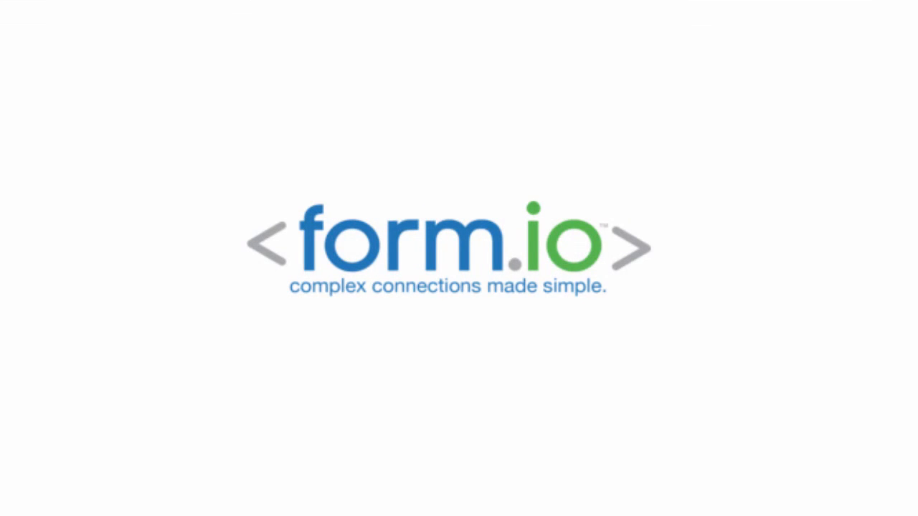